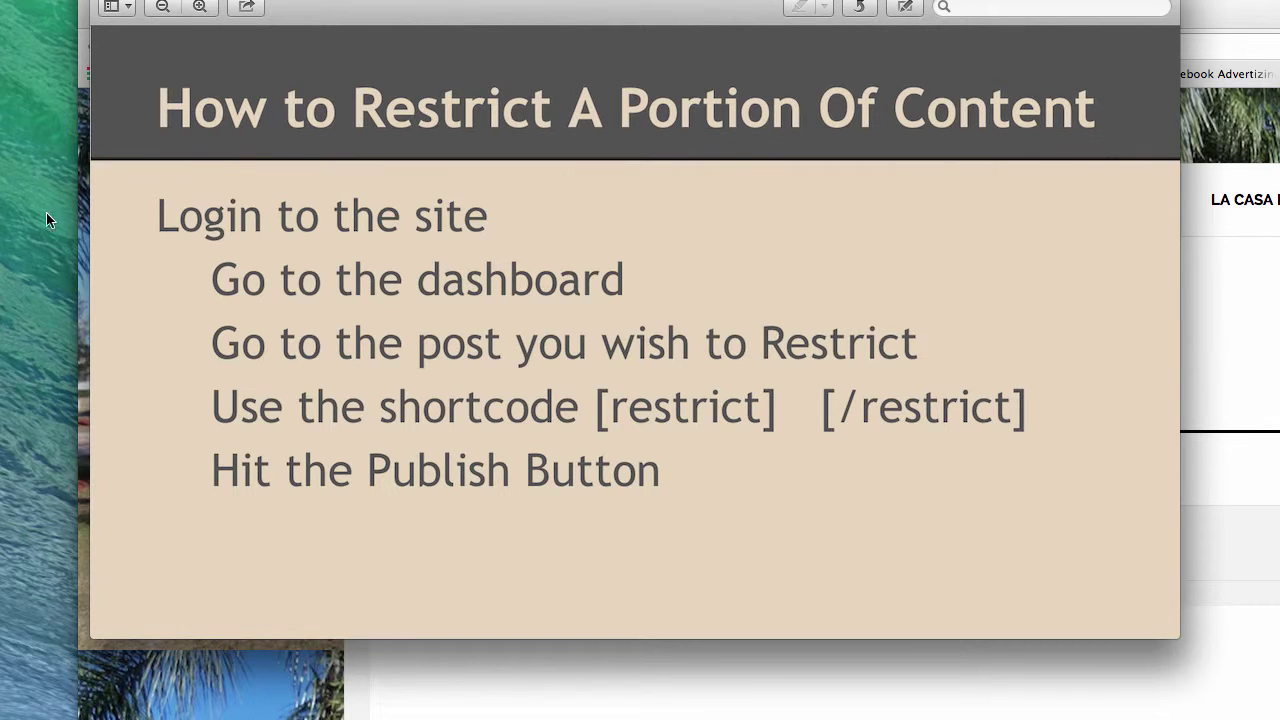
Log in through the La Casa sidebar residents' login form with the site username and password
left_click(79, 52)
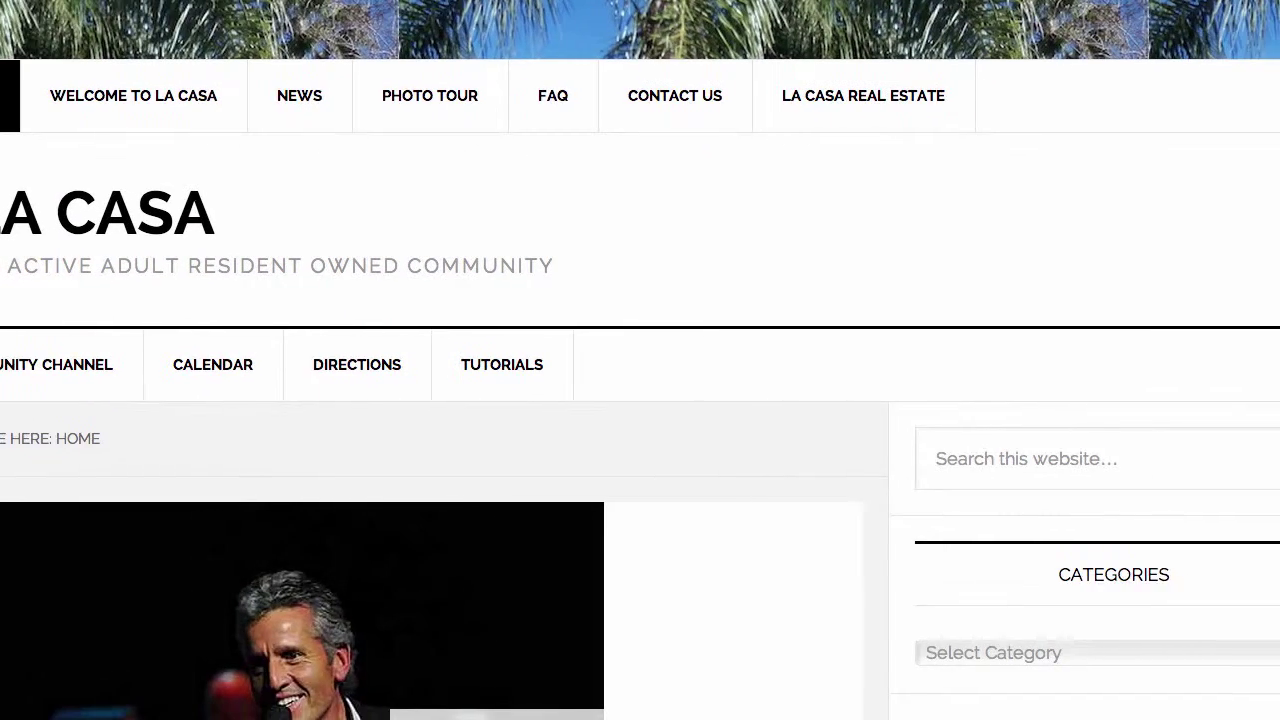
scroll(662, 303, "down", 2)
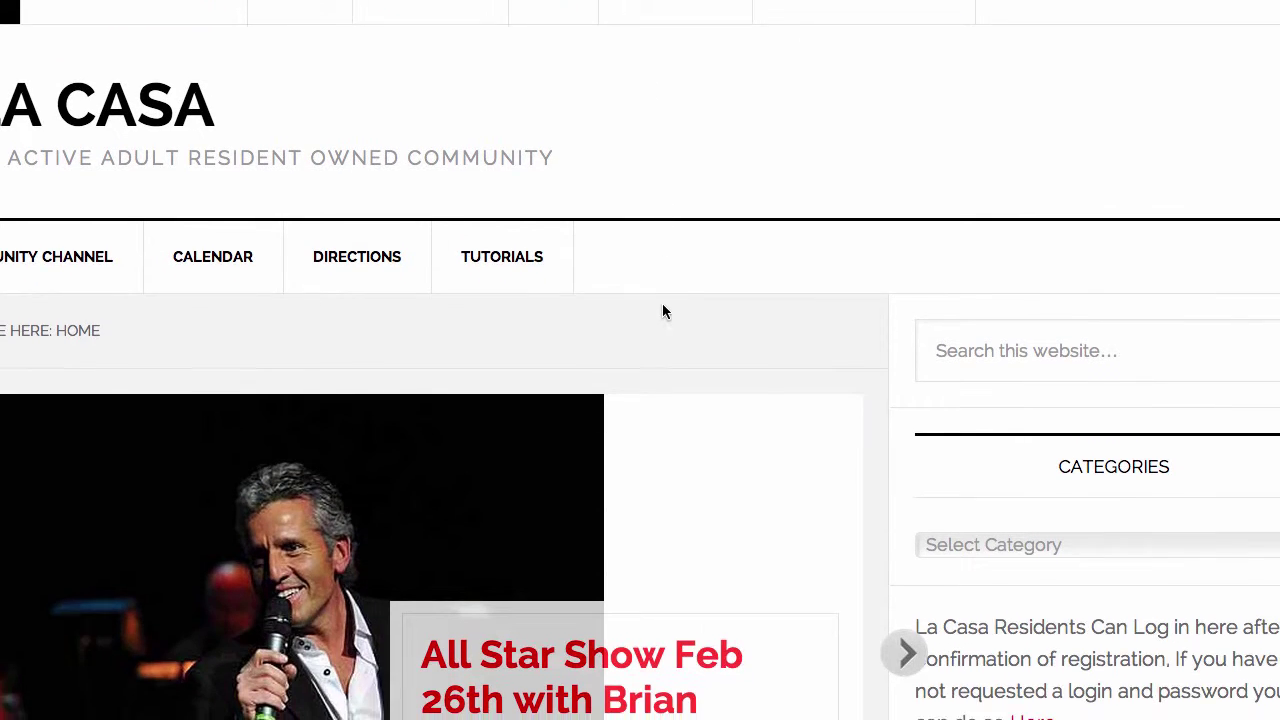
scroll(662, 308, "down", 2)
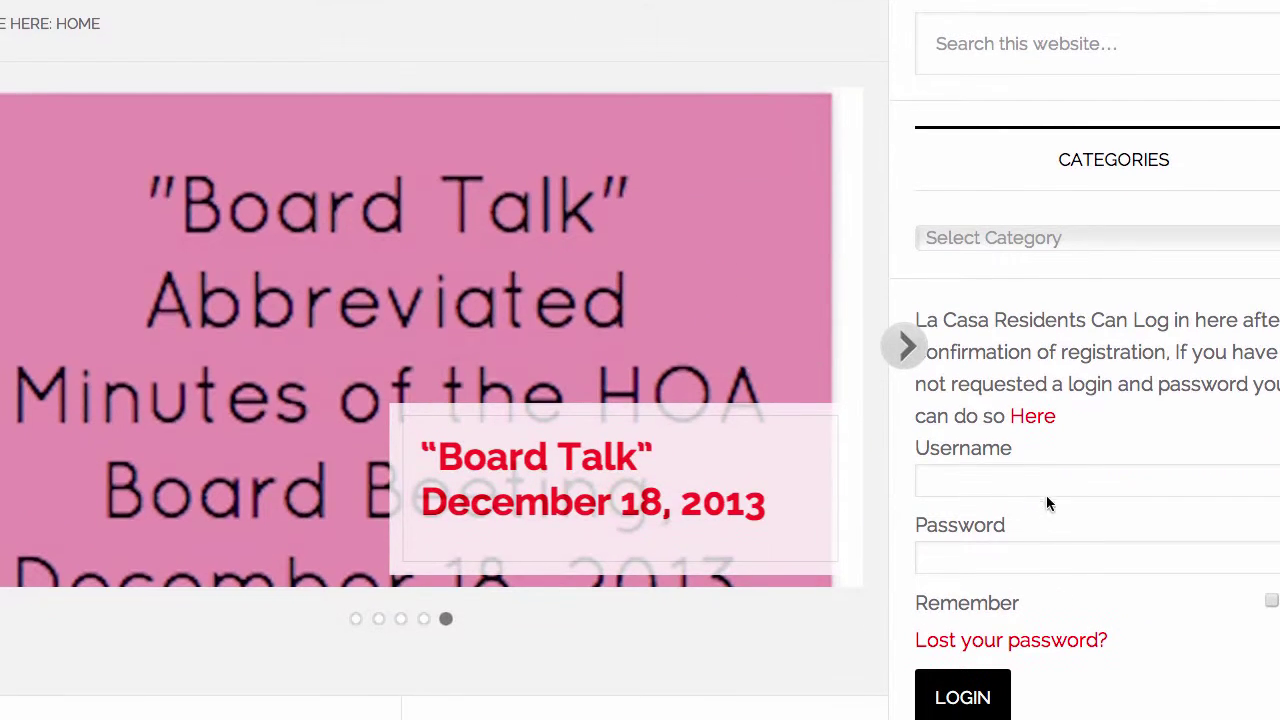
left_click(1006, 480)
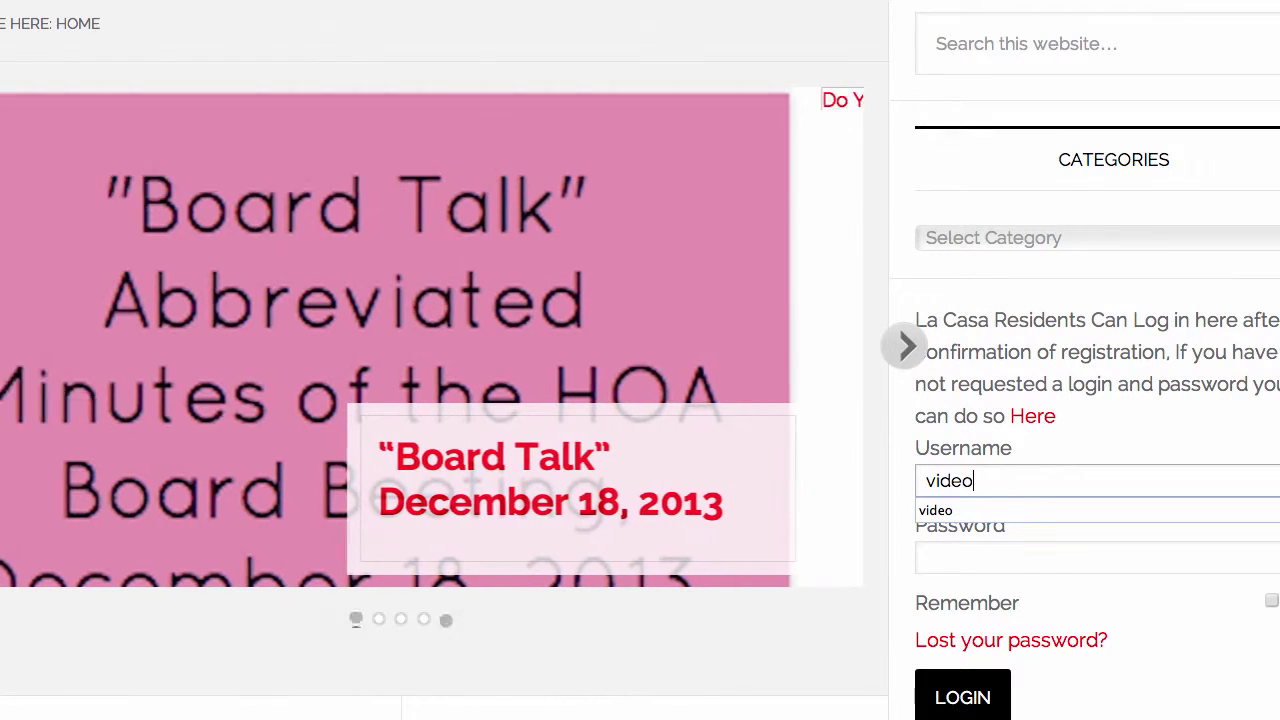
key("Tab")
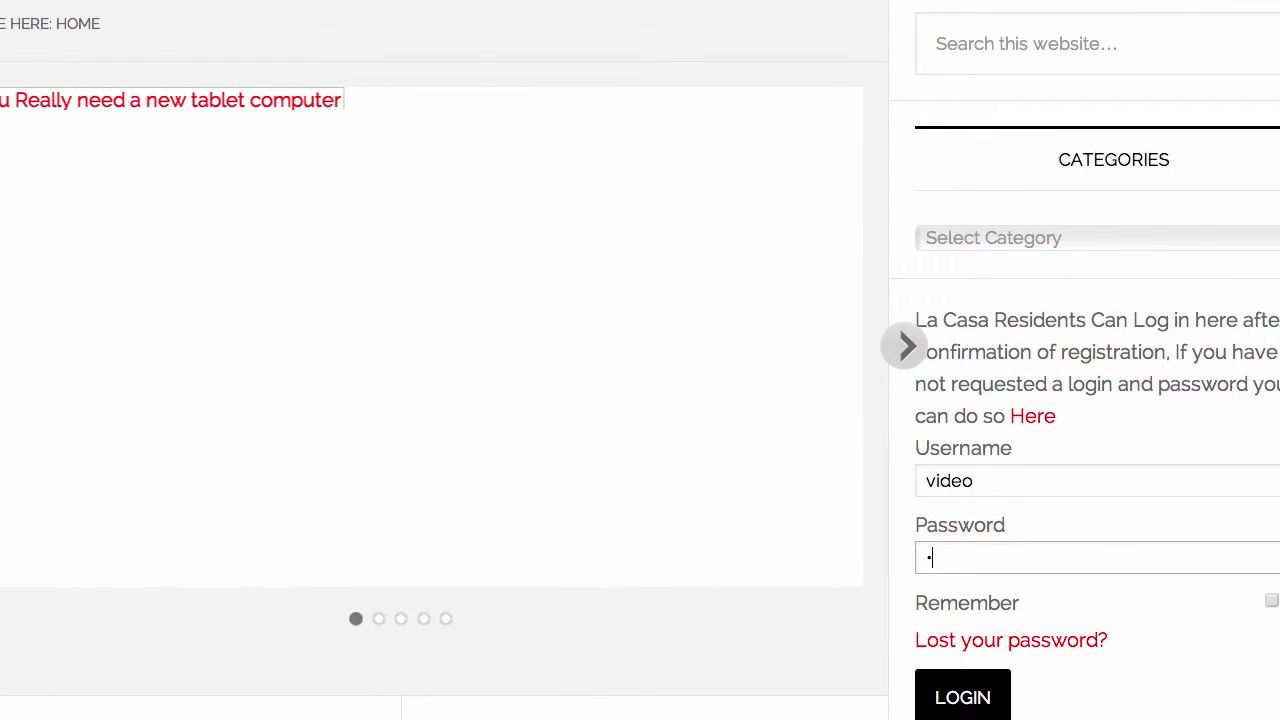
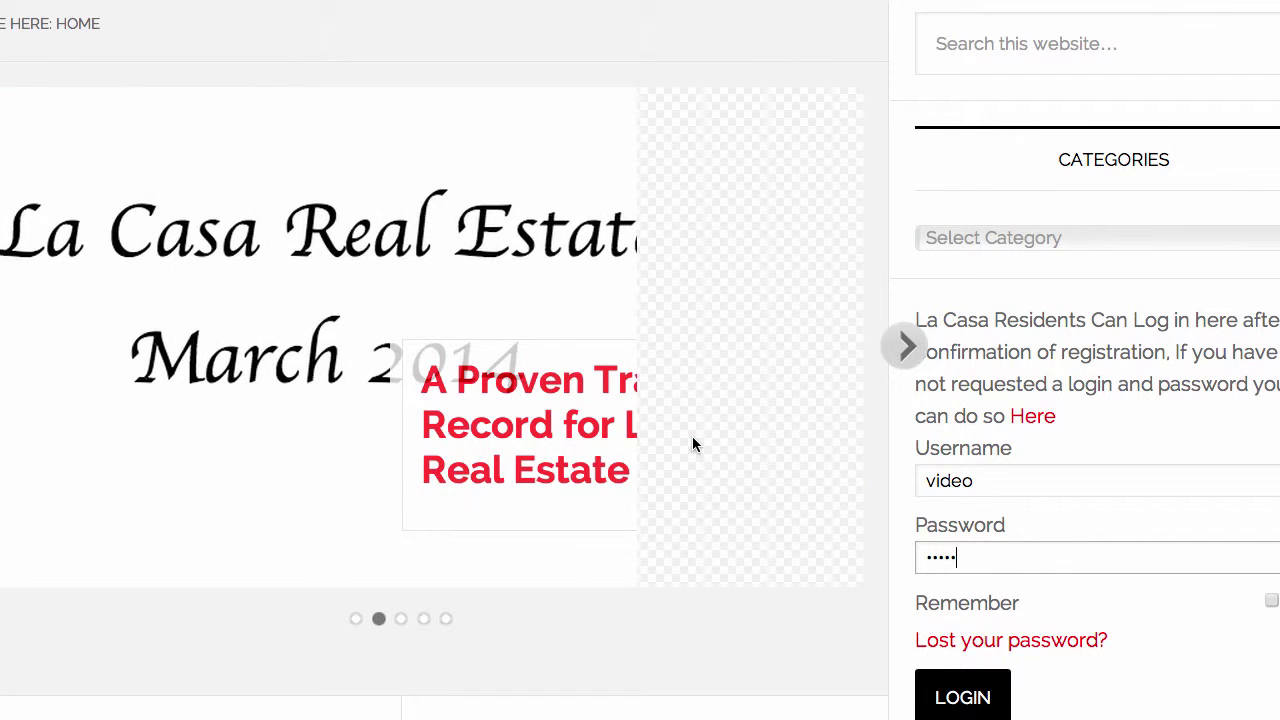
key("Return")
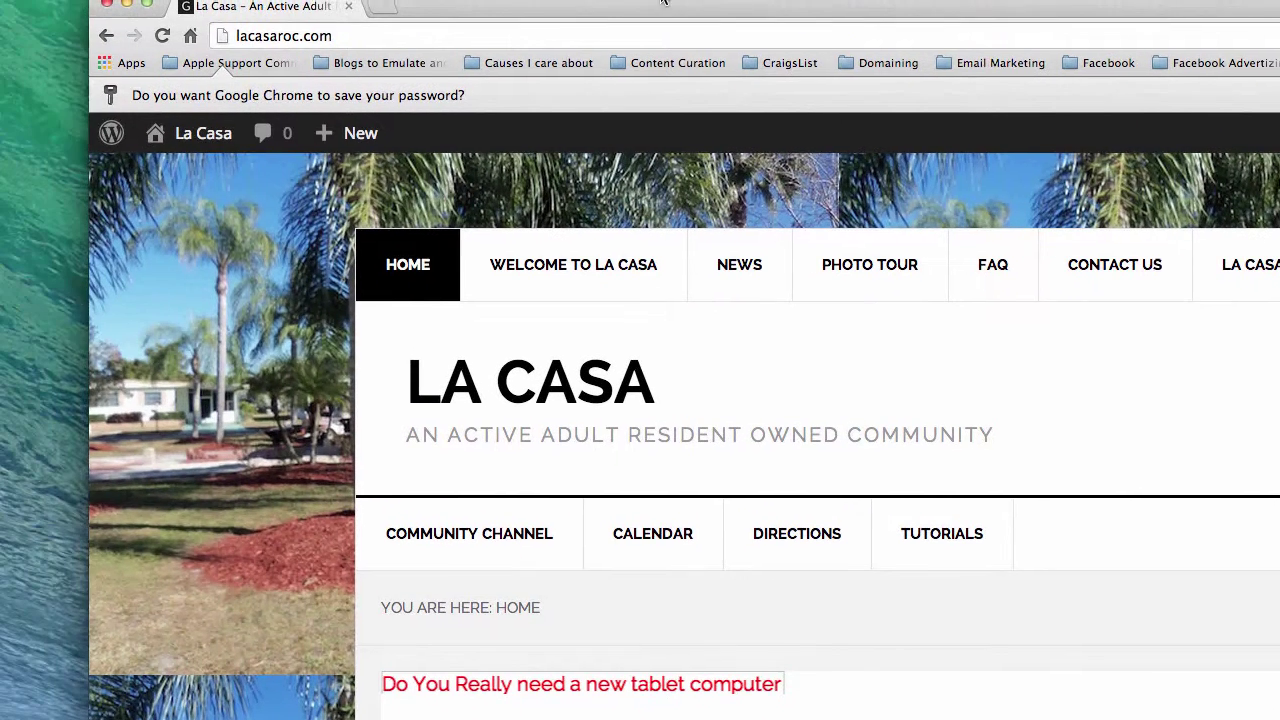
Go via Dashboard and All Posts to edit 'Do You Really need a new tablet computer'
mouse_move(218, 140)
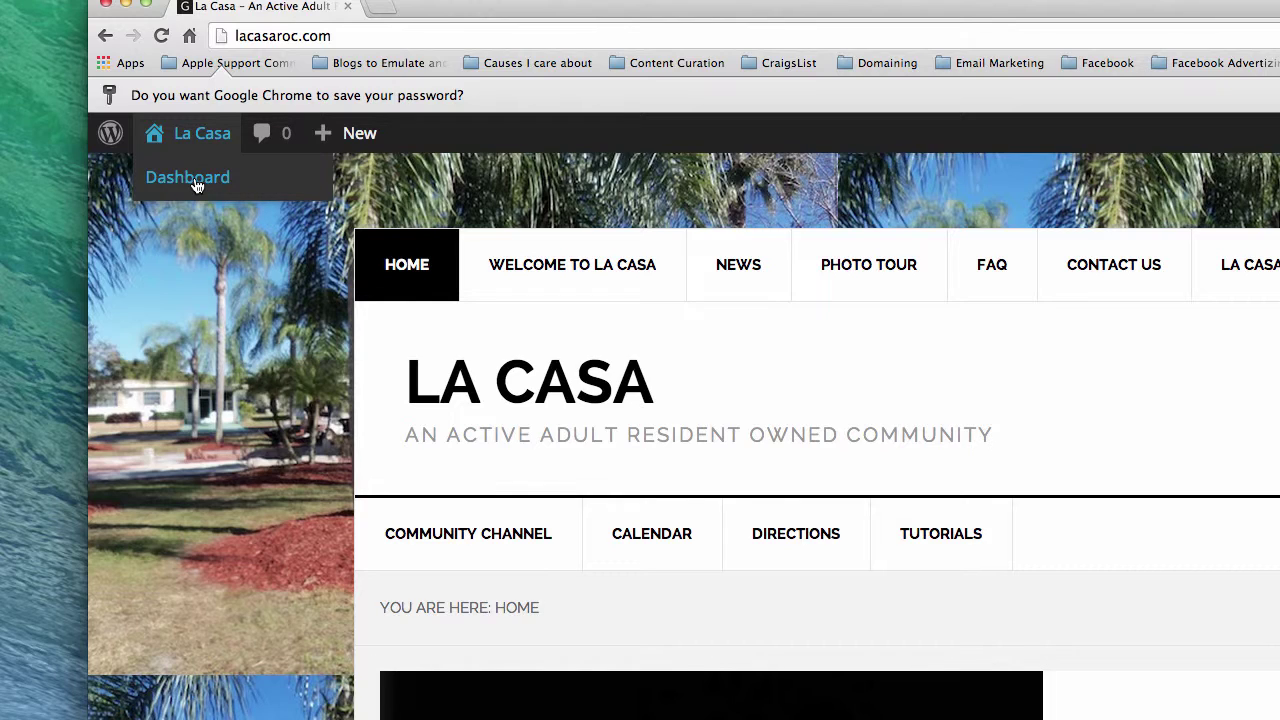
left_click(196, 184)
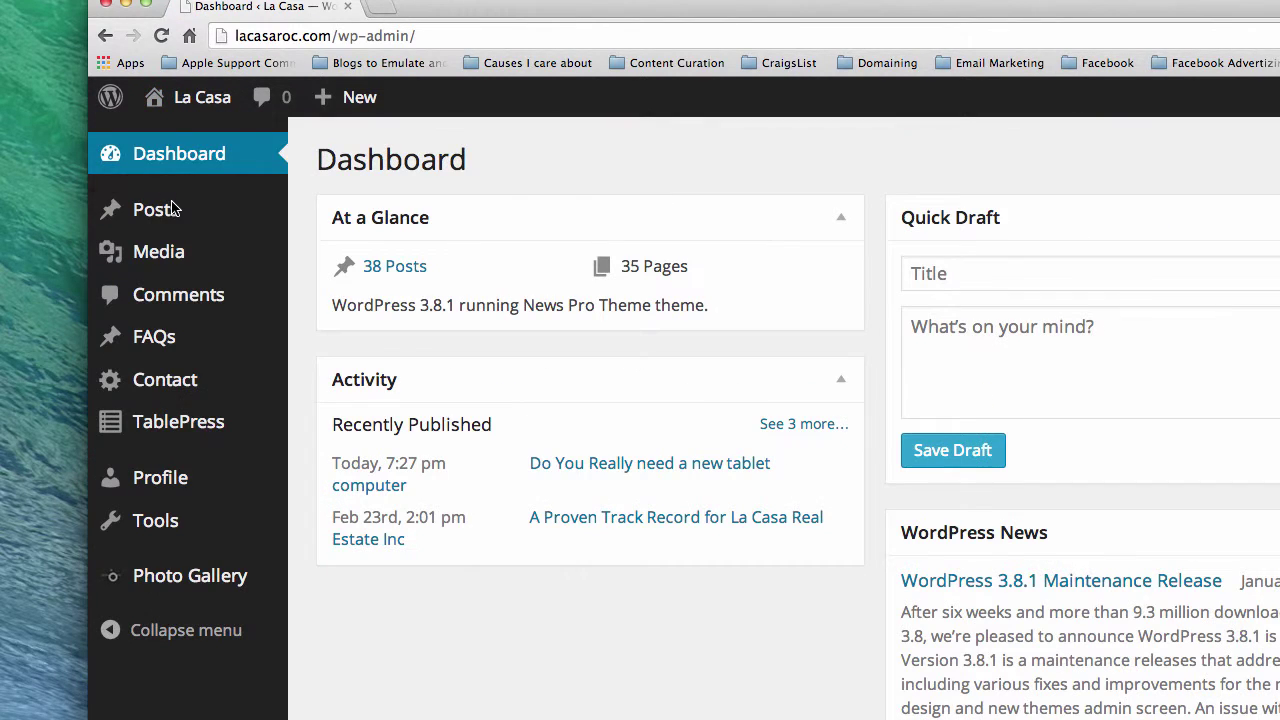
mouse_move(231, 211)
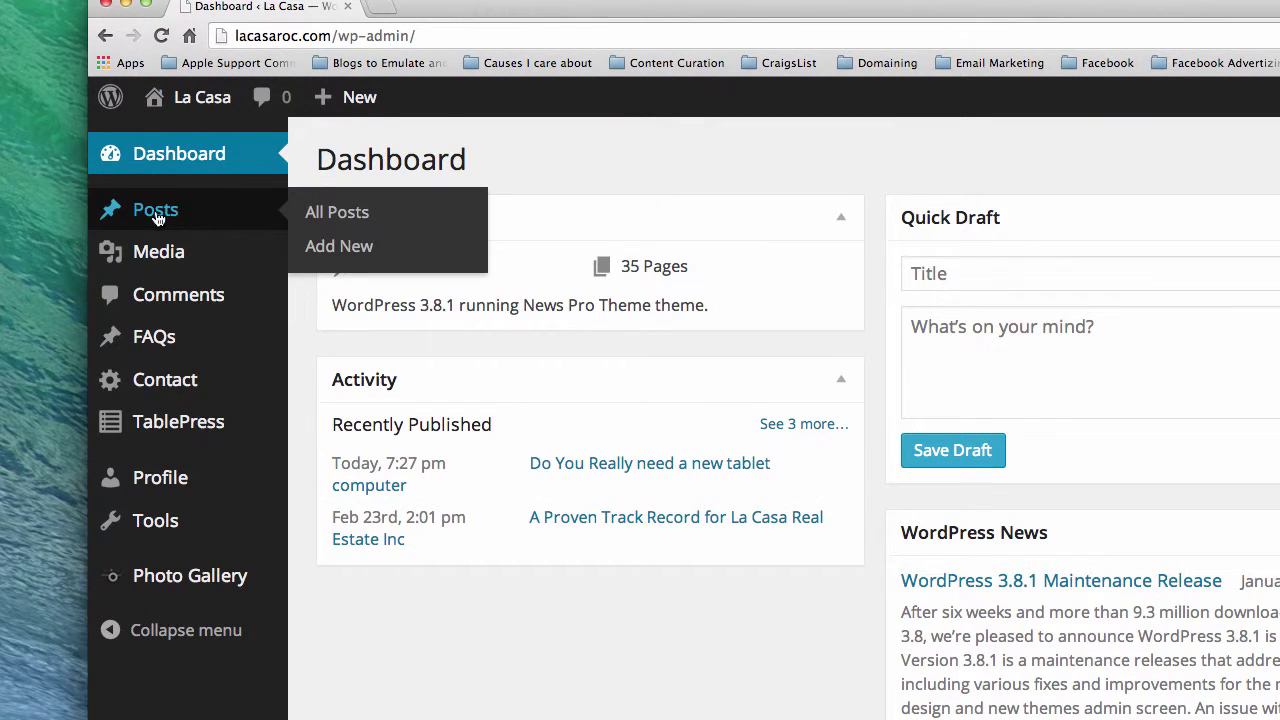
left_click(354, 221)
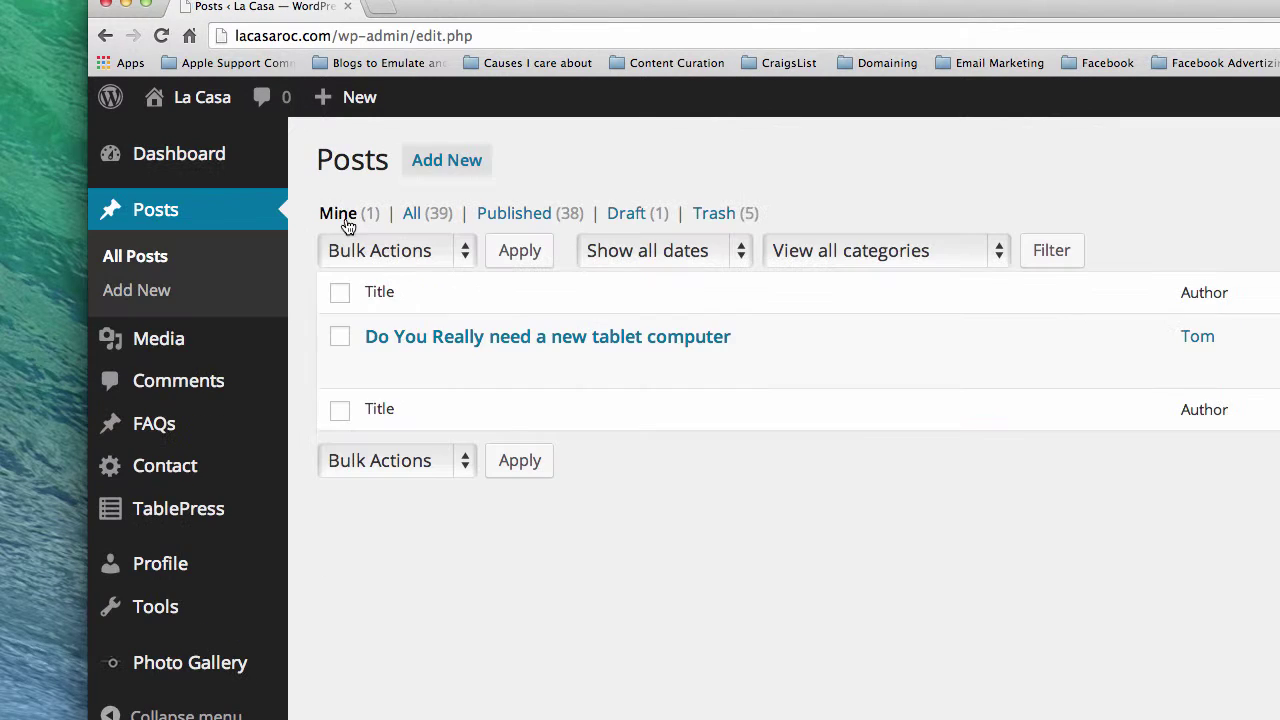
mouse_move(551, 337)
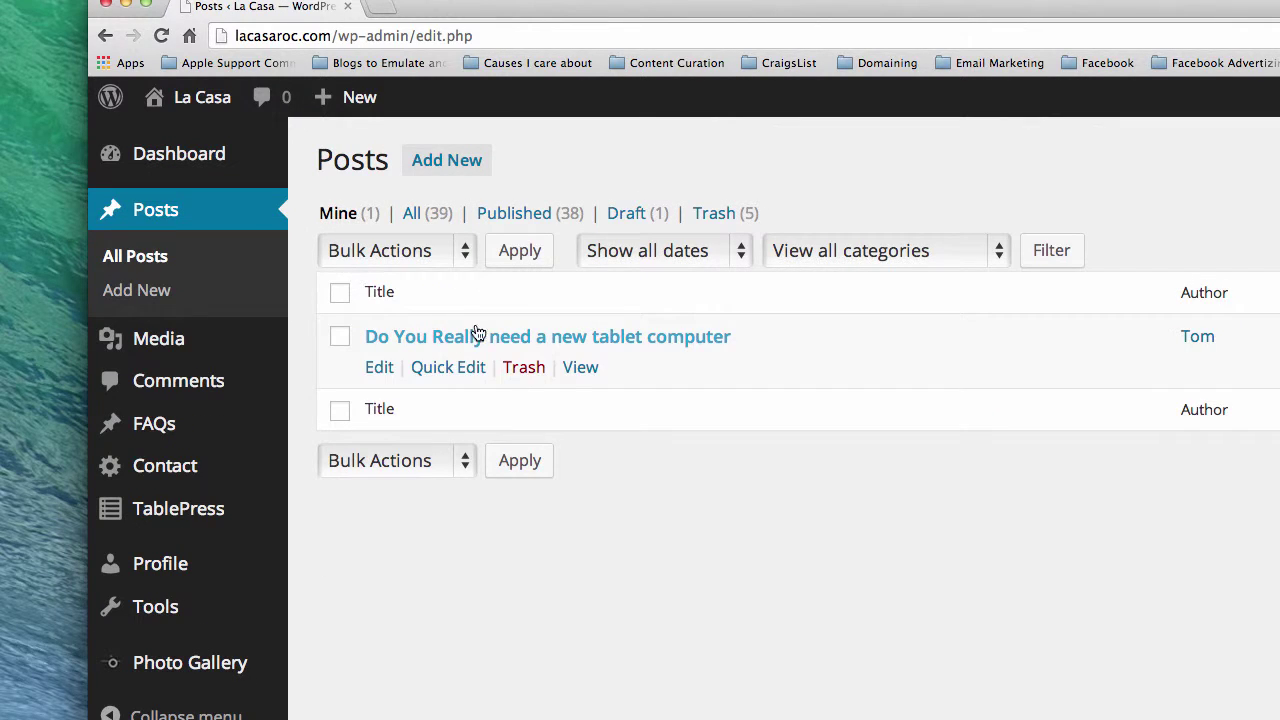
left_click(380, 370)
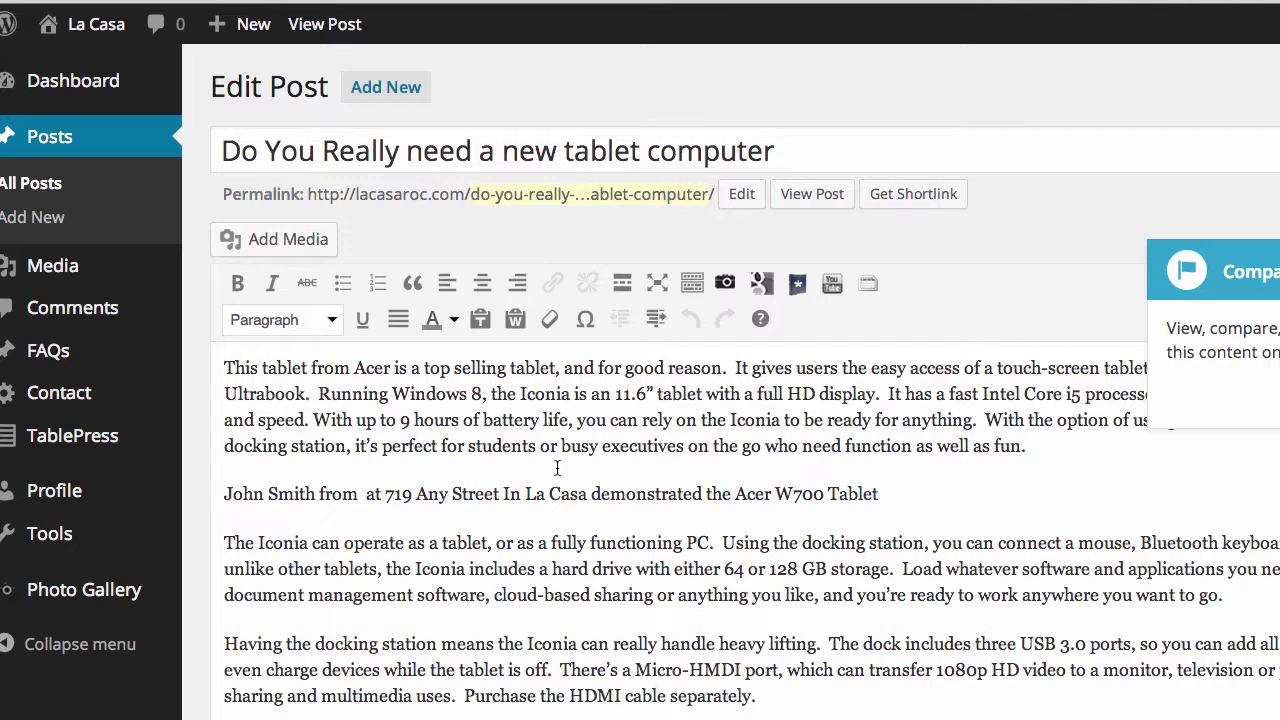
Place the cursor at the start of the tablet post's second paragraph in the visual editor
left_click(222, 493)
Insert the opening [restrict] shortcode from the TextEdit notes before the second paragraph
key("super+Tab")
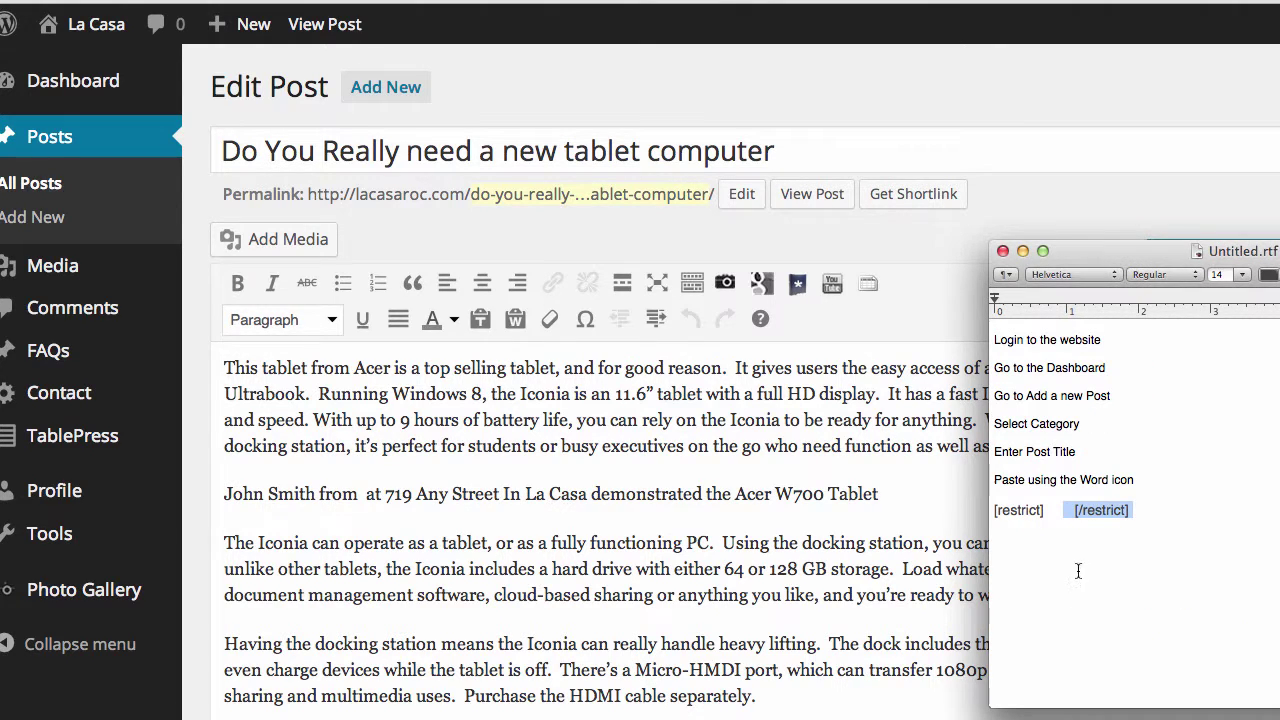
left_click(1047, 510)
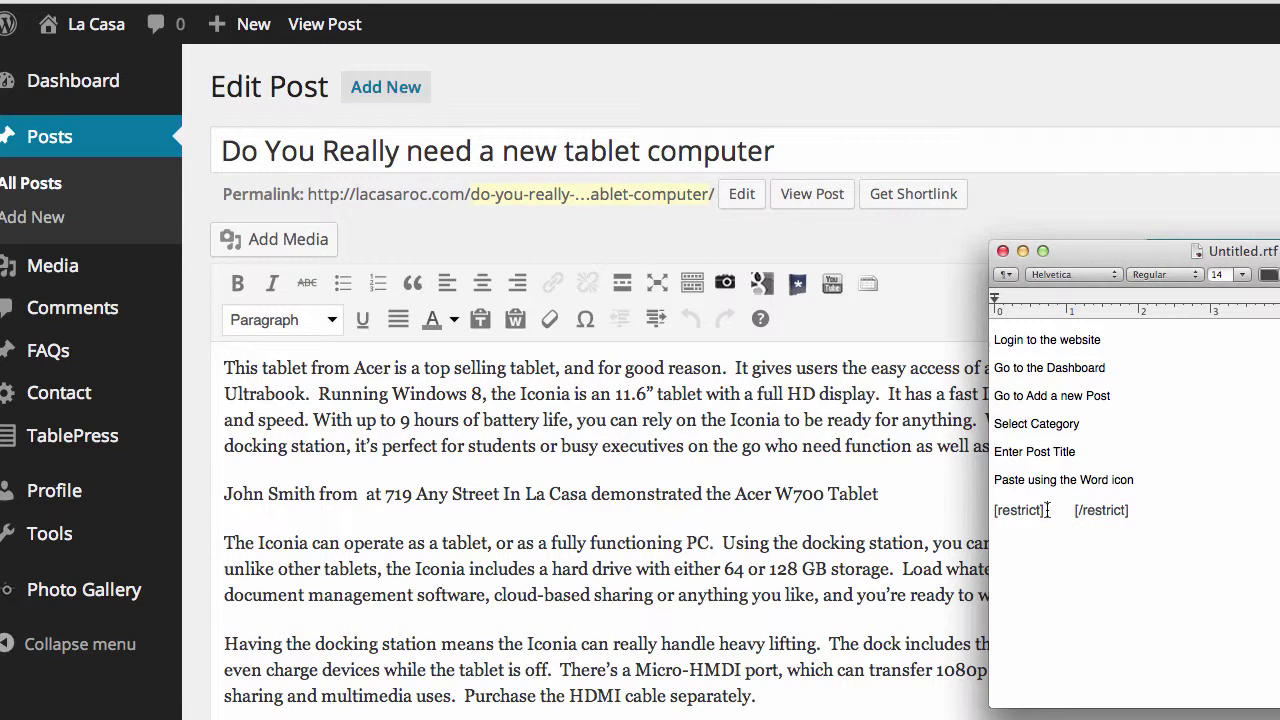
left_click_drag(1047, 510, 992, 510)
key("super+c")
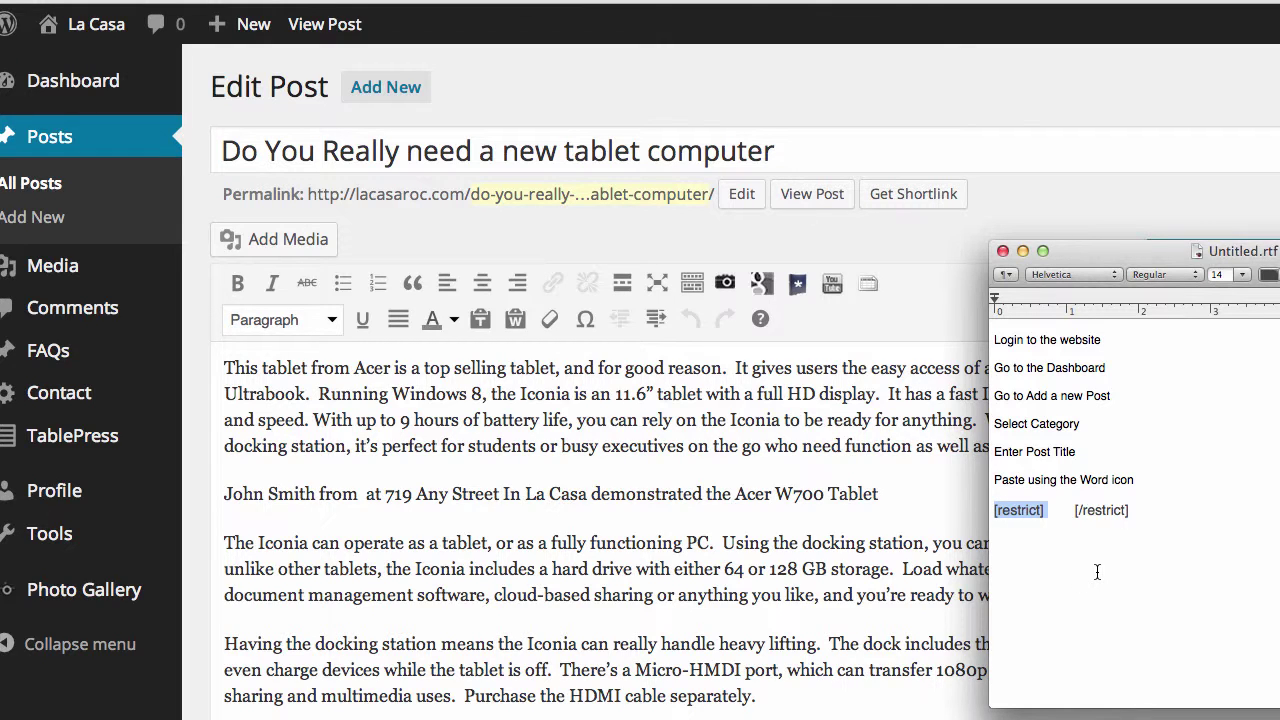
left_click(226, 497)
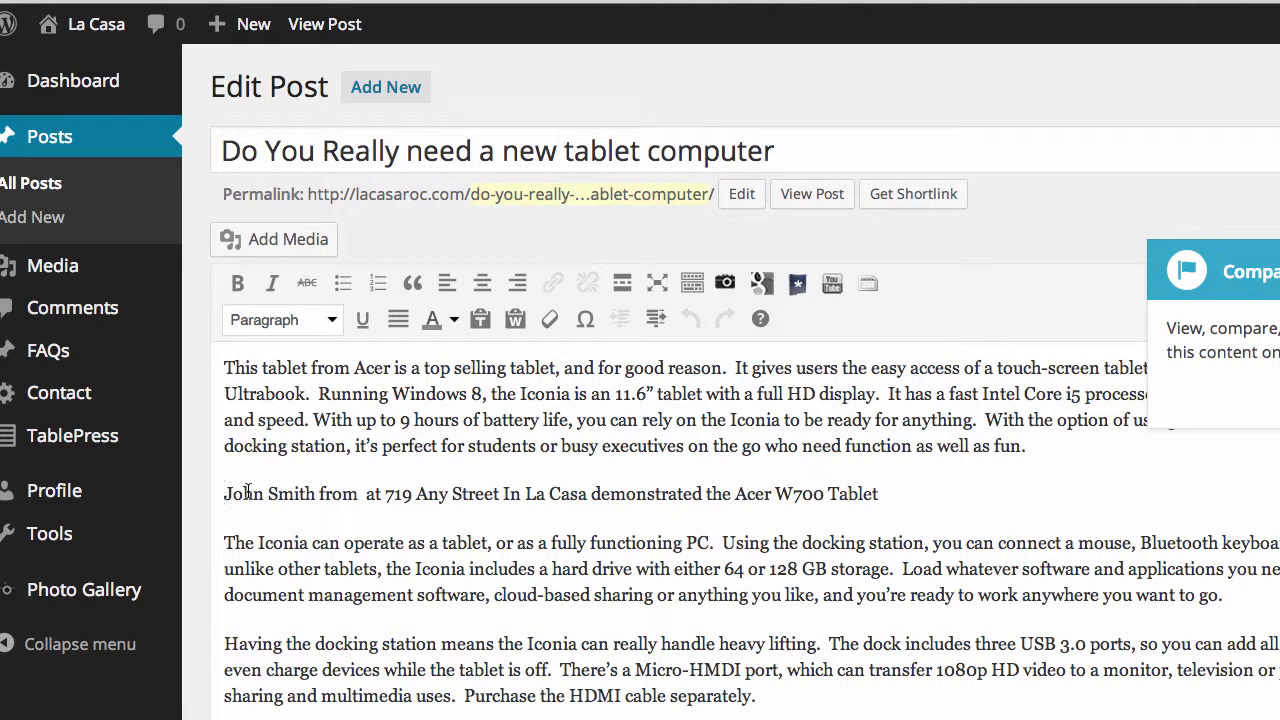
key("super+v")
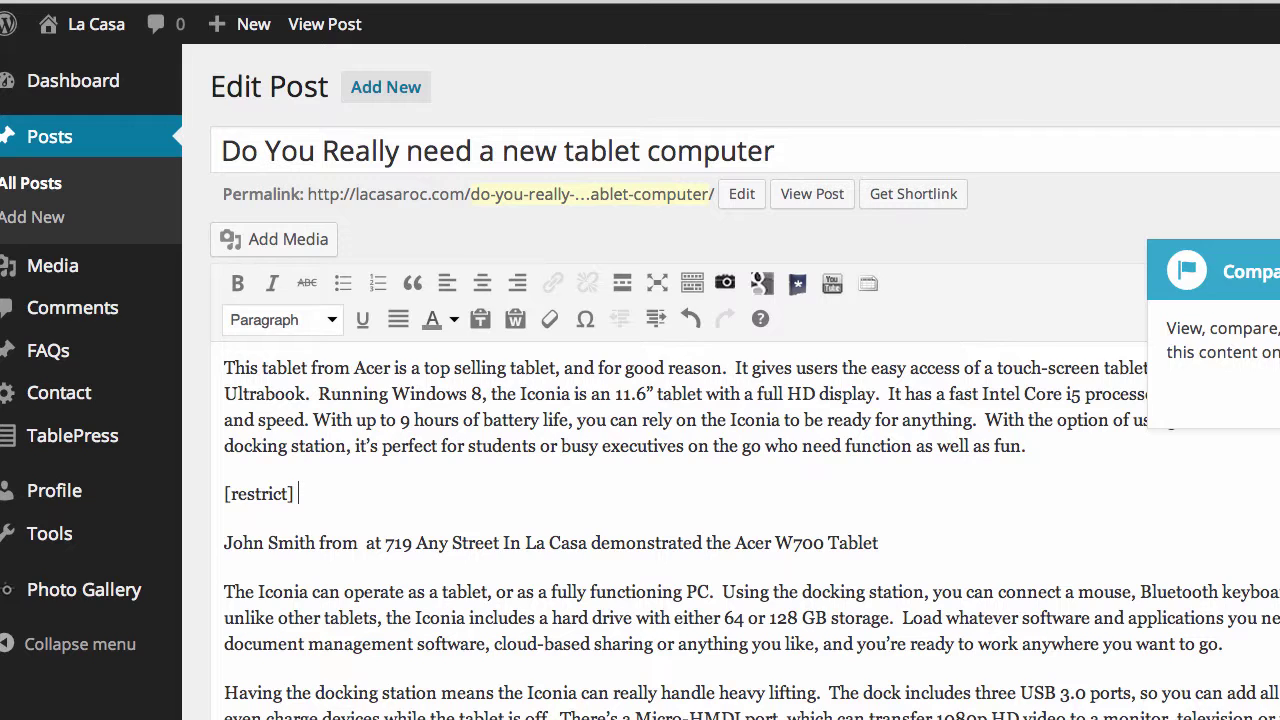
Select the closing [/restrict] tag in the notes and place the cursor after the final Amazon line
key("super+Tab")
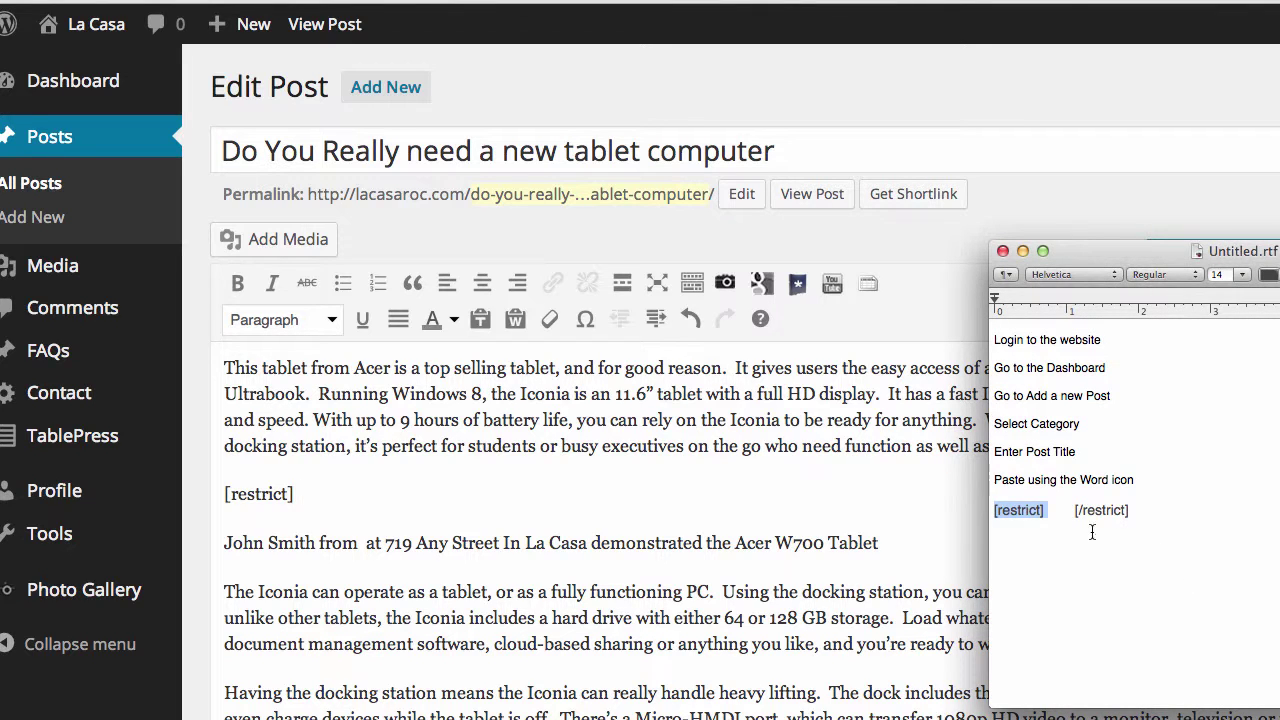
mouse_move(1070, 512)
left_mouse_down()
mouse_move(1148, 513)
mouse_move(1068, 507)
left_mouse_up()
key("ctrl+c")
left_click(1148, 513)
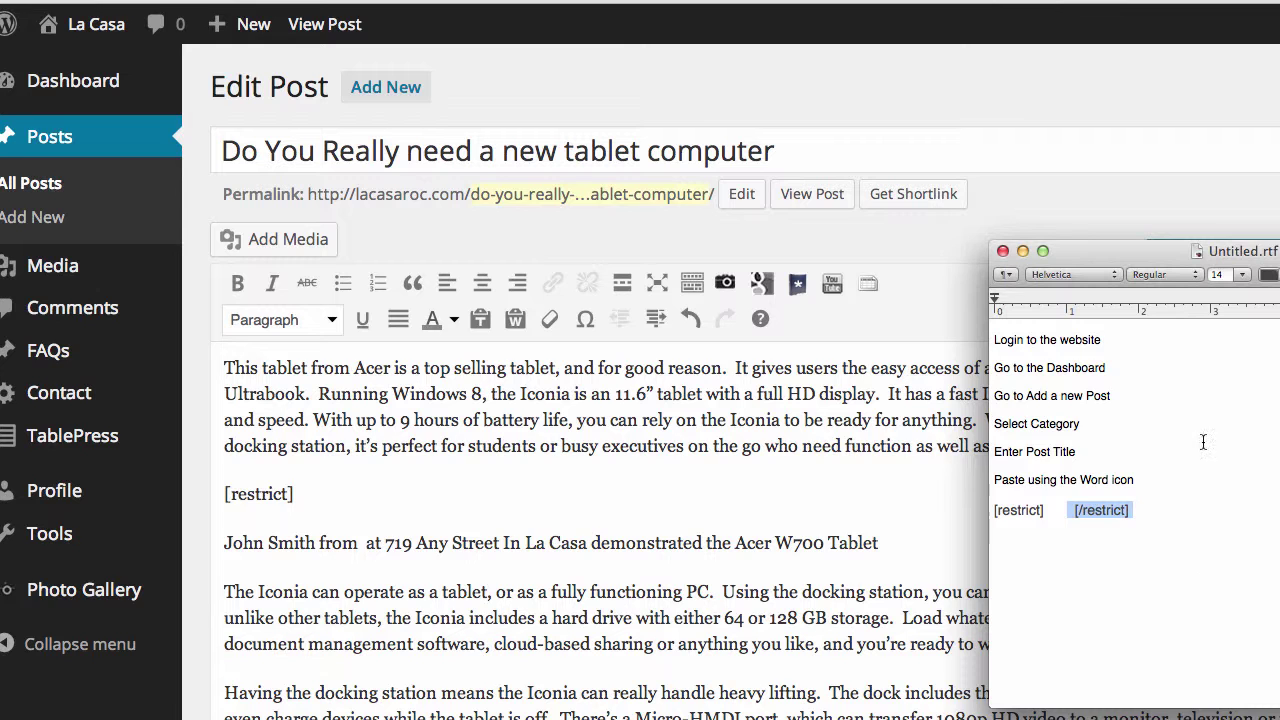
scroll(800, 563, "down", 1)
scroll(800, 563, "down", 10)
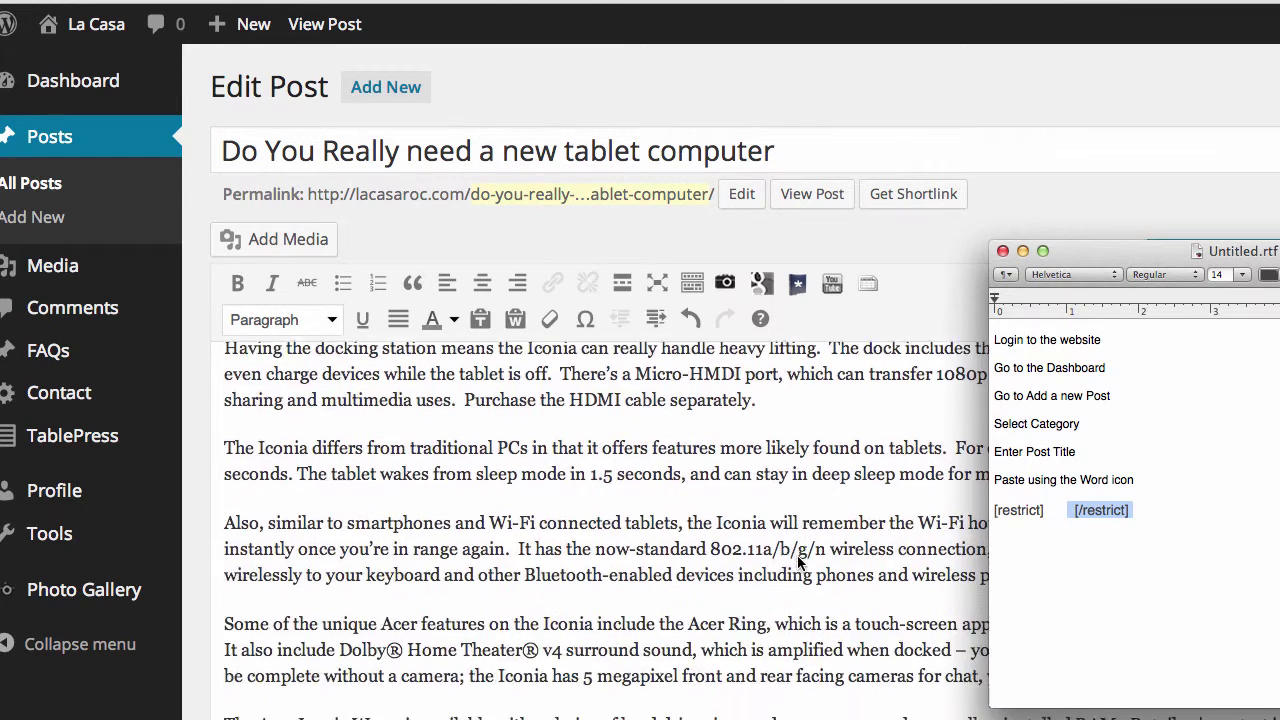
left_click(820, 373)
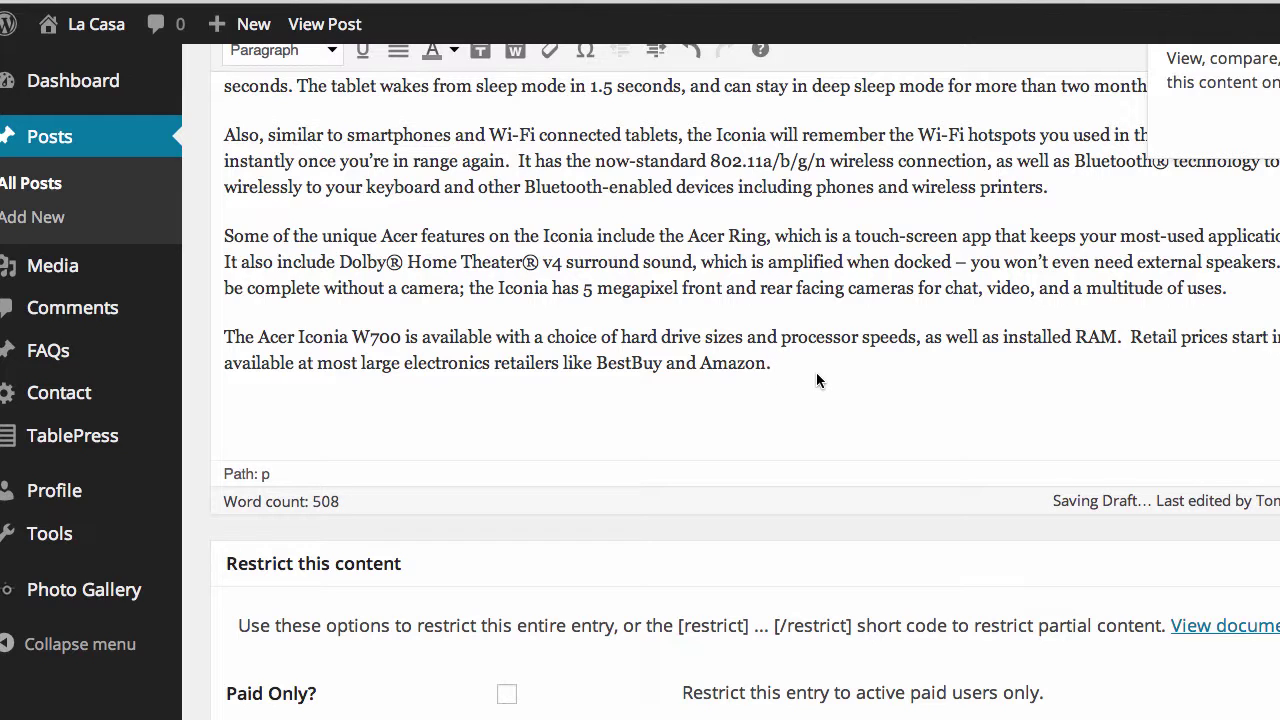
Add [/restrict] on a new line after the Amazon line, update the post, and view it live
key("Return")
key("ctrl+v")
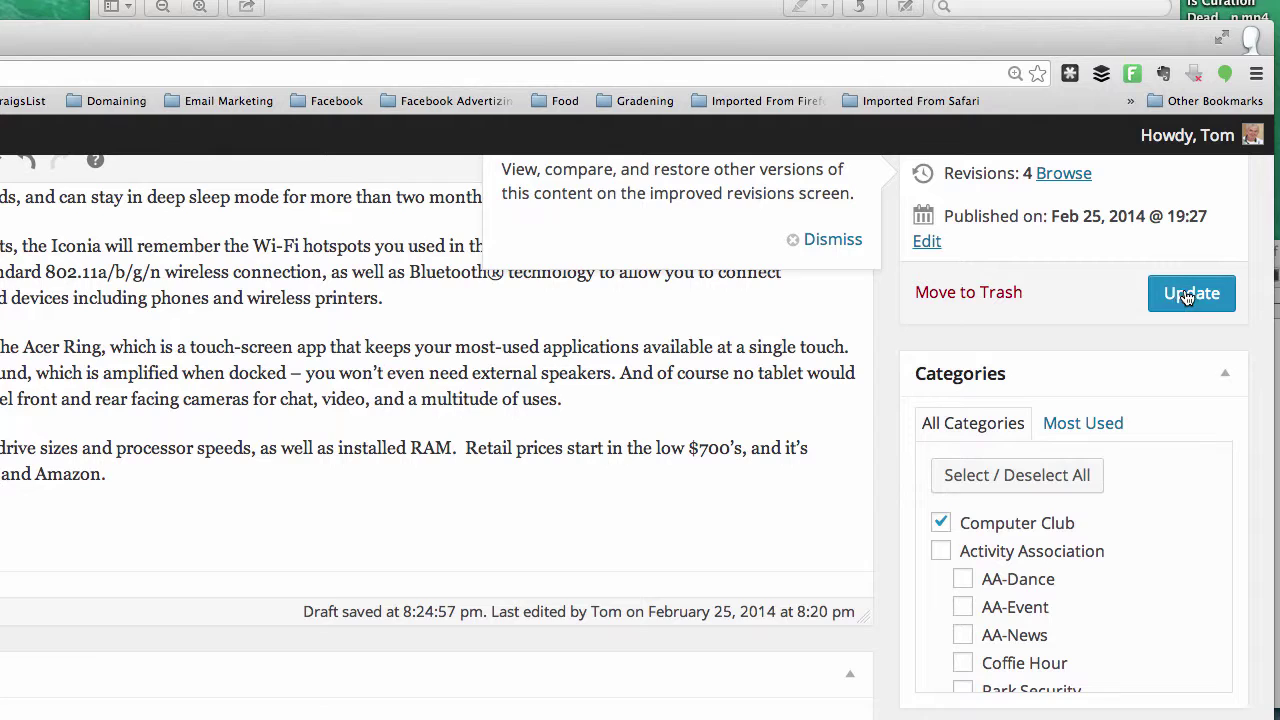
left_click(1188, 295)
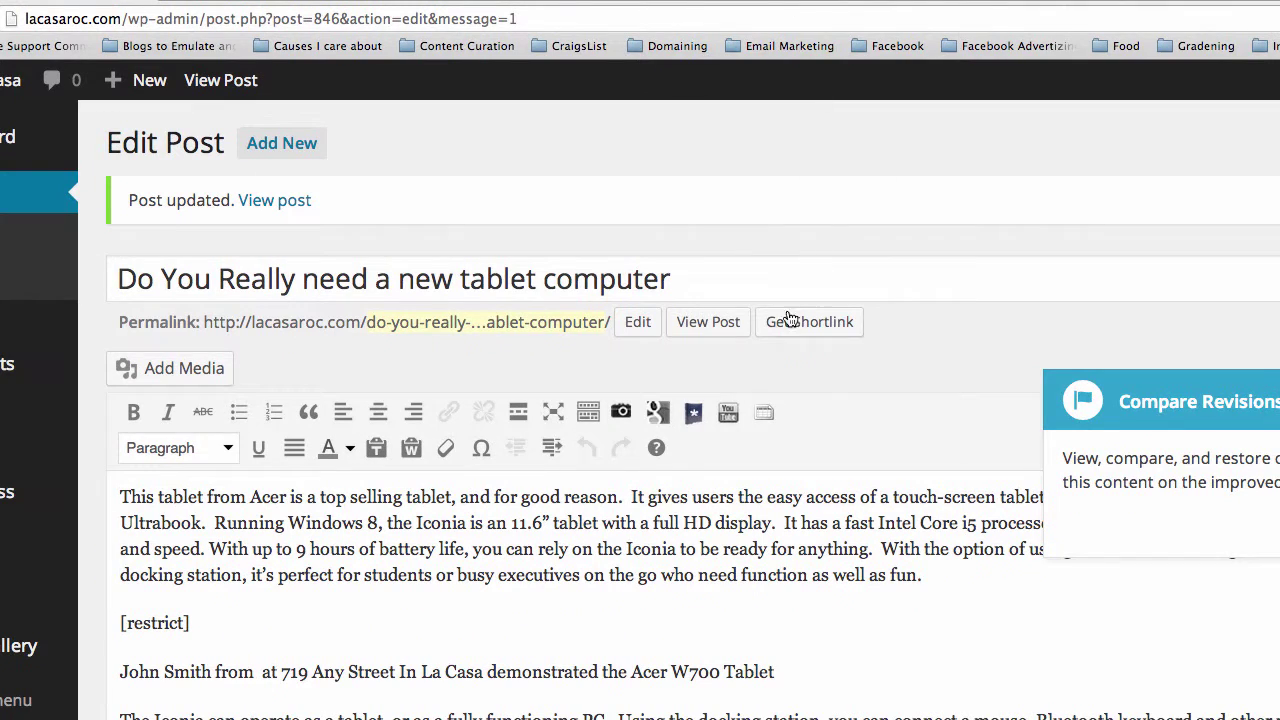
left_click(707, 324)
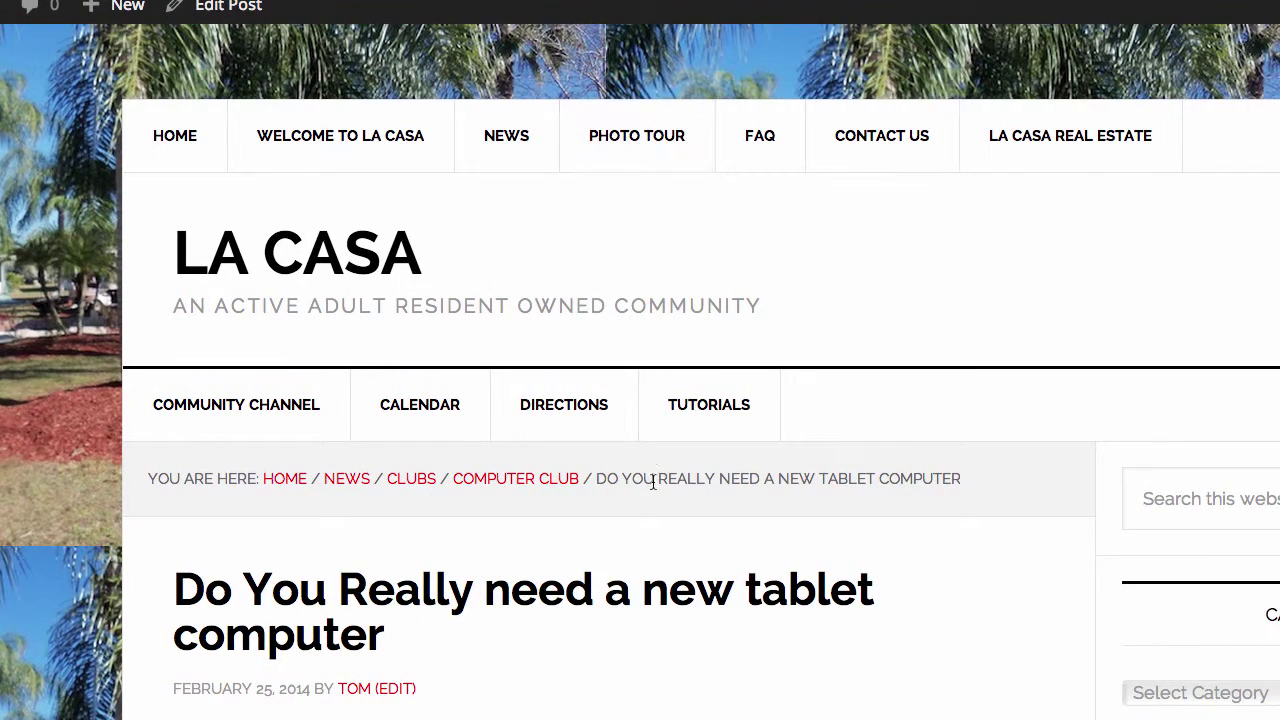
Scroll through the live tablet post while logged in, confirming all paragraphs show, then return to the top
scroll(674, 554, "down", 1)
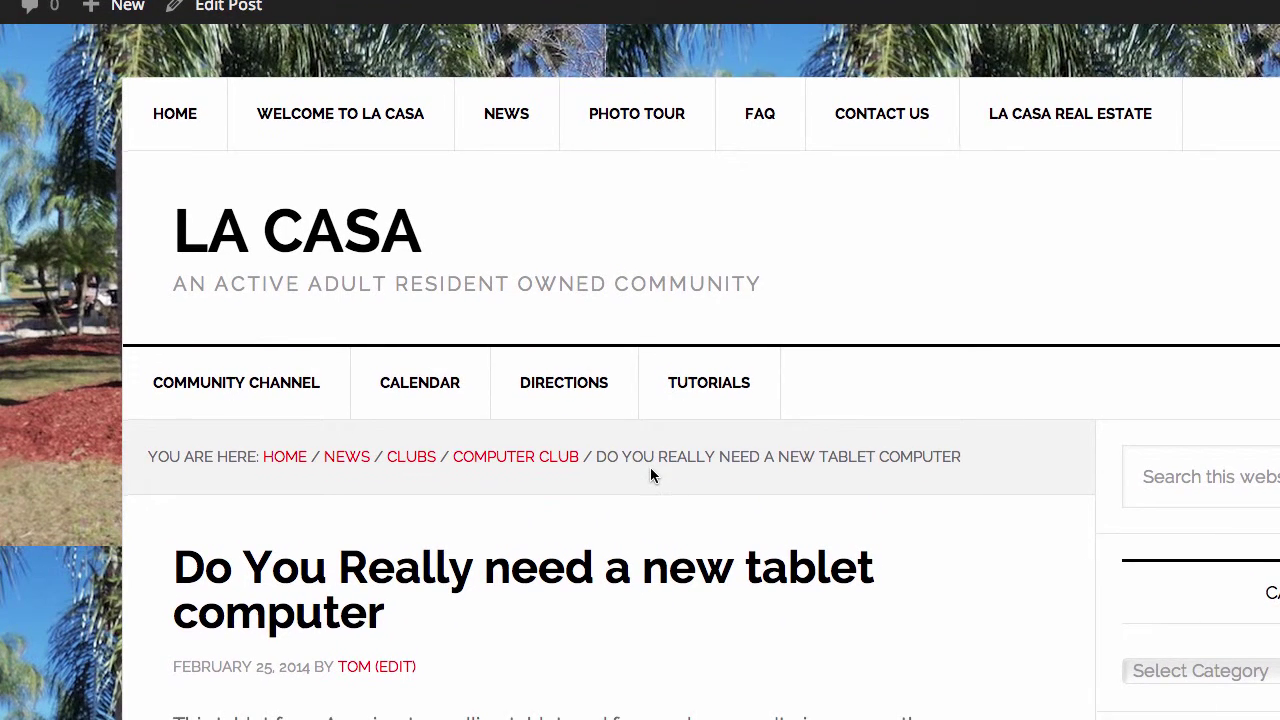
scroll(651, 474, "down", 1)
scroll(650, 468, "down", 1)
scroll(649, 463, "down", 1)
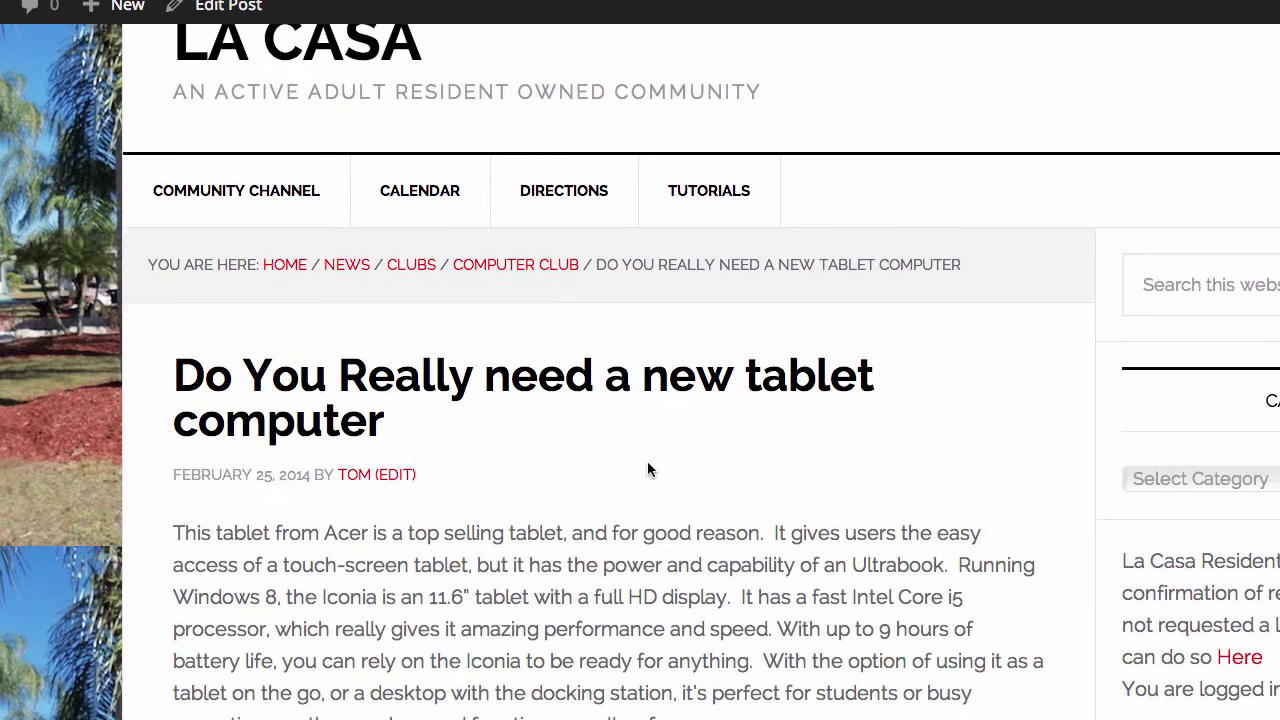
scroll(648, 461, "down", 2)
scroll(648, 462, "down", 4)
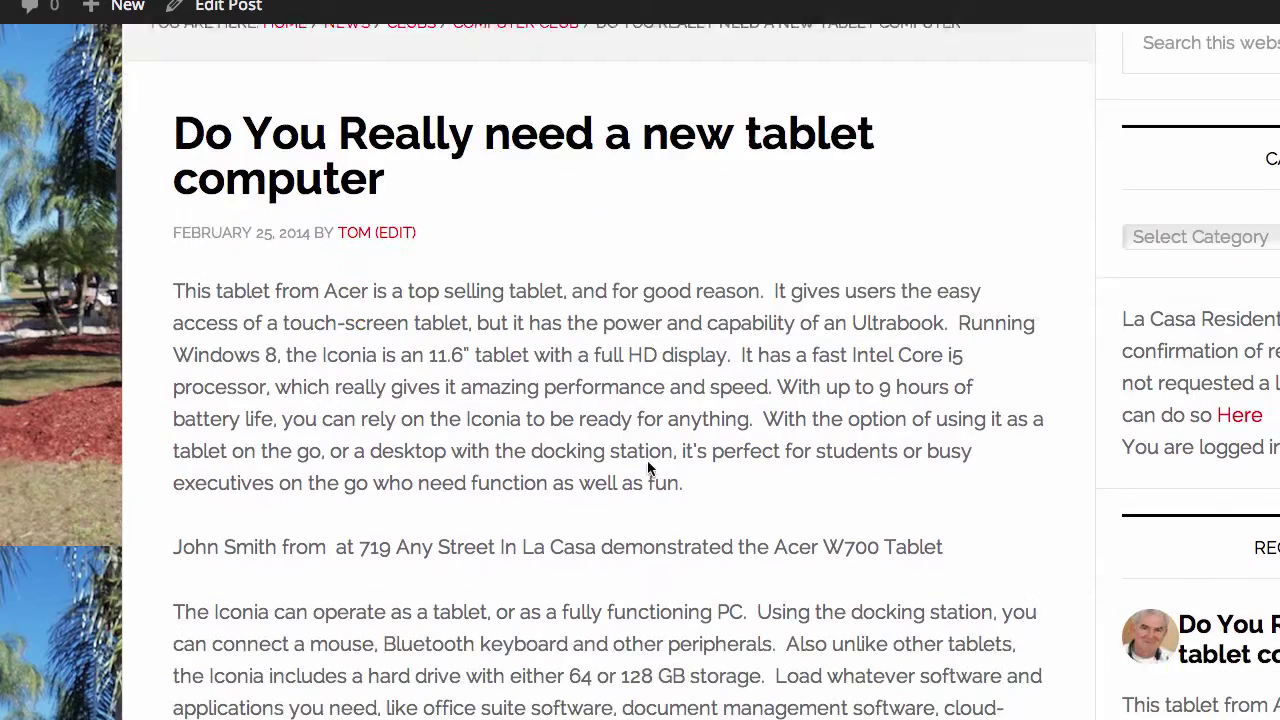
scroll(648, 462, "down", 3)
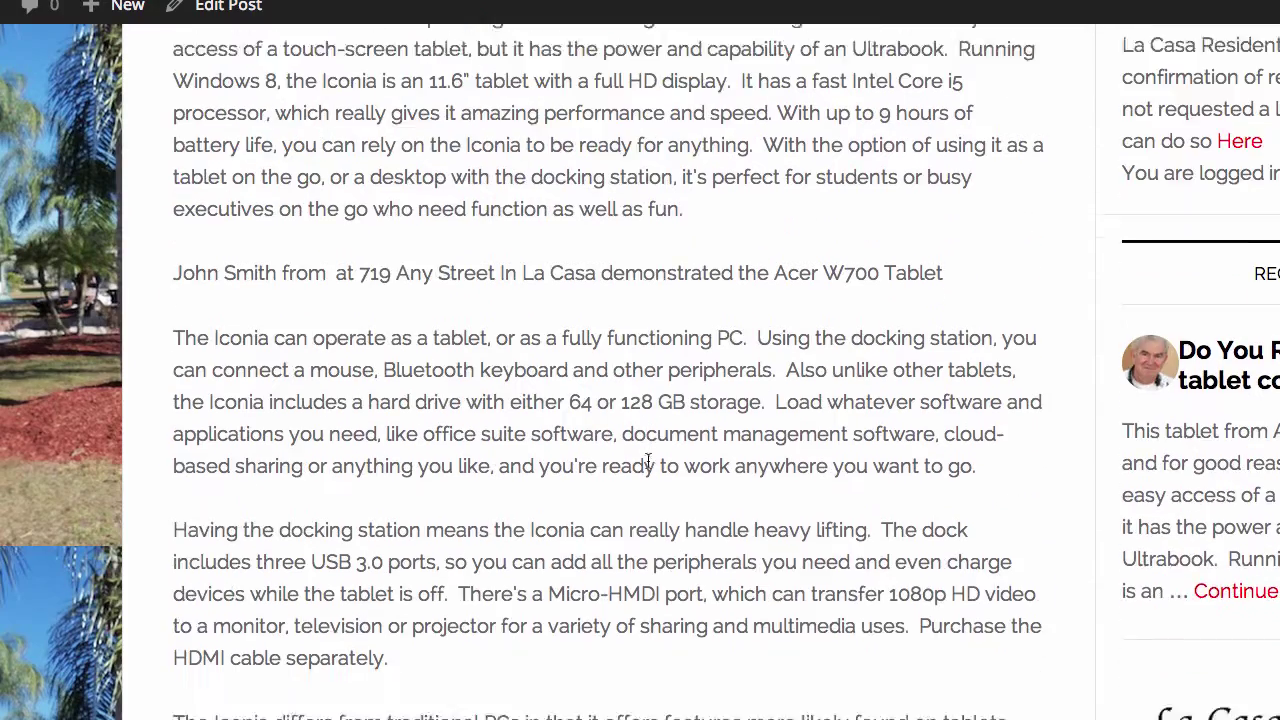
scroll(647, 466, "down", 5)
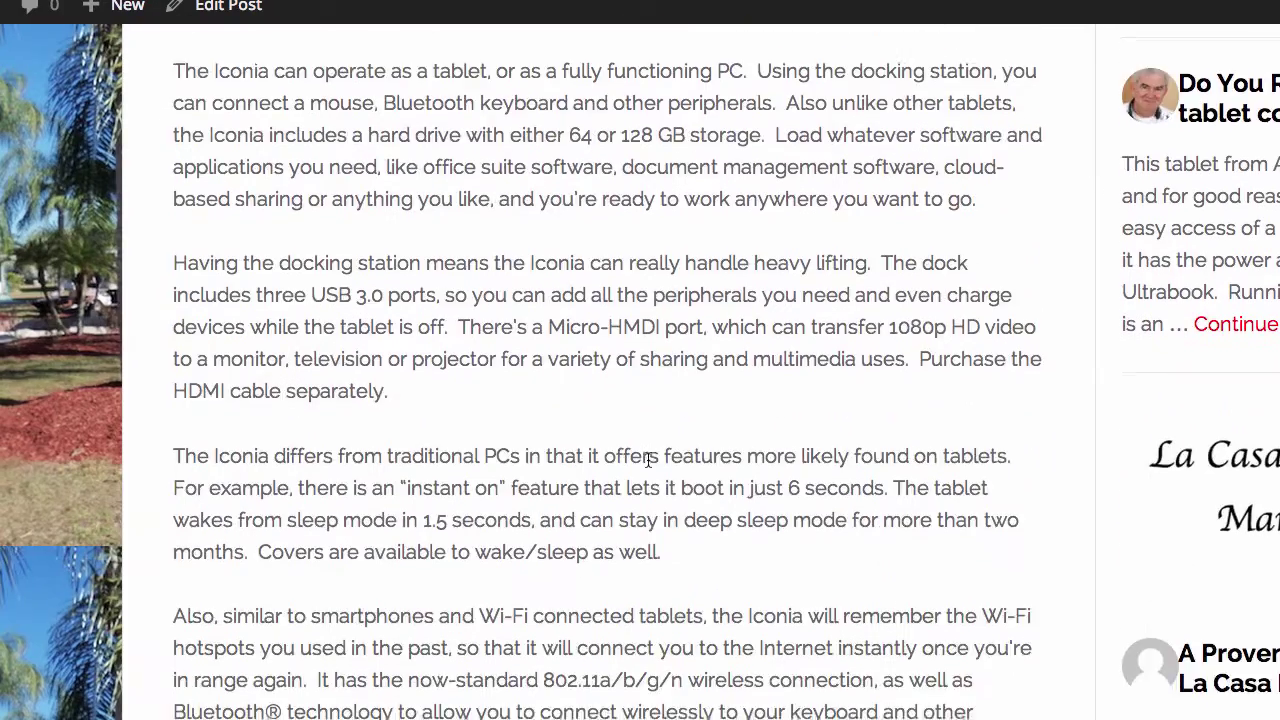
scroll(648, 460, "up", 9)
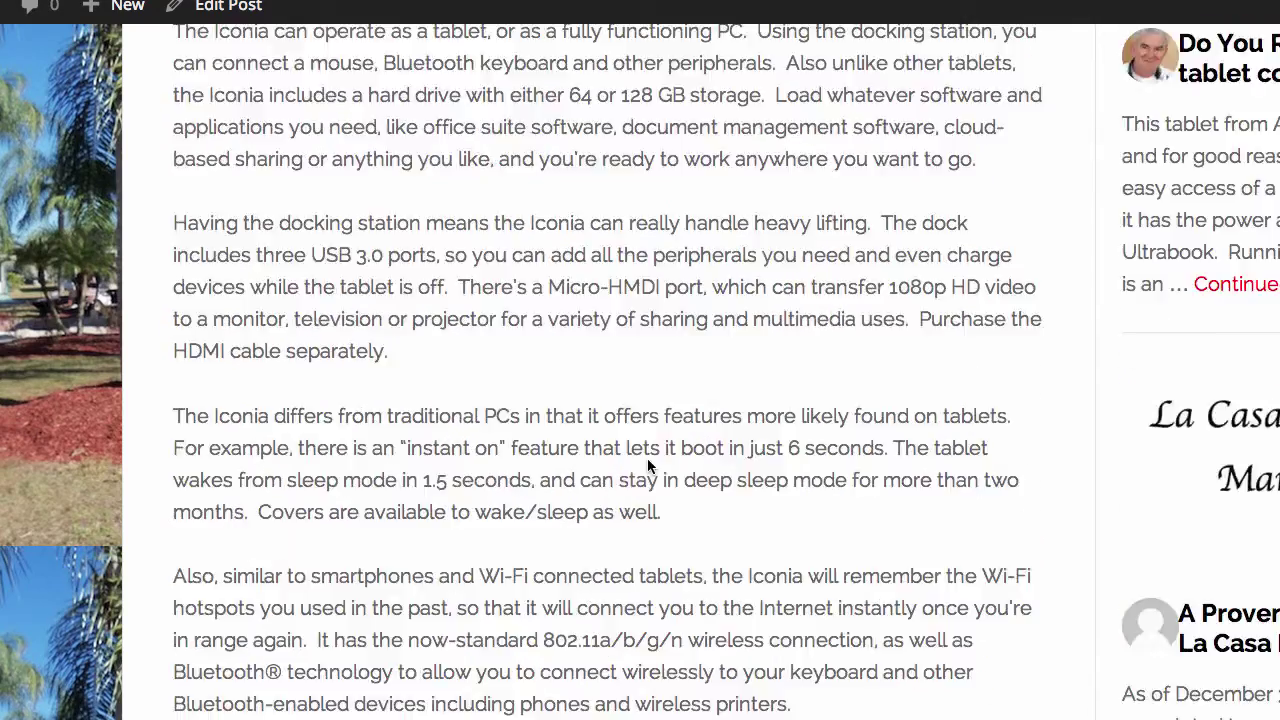
scroll(648, 460, "up", 1)
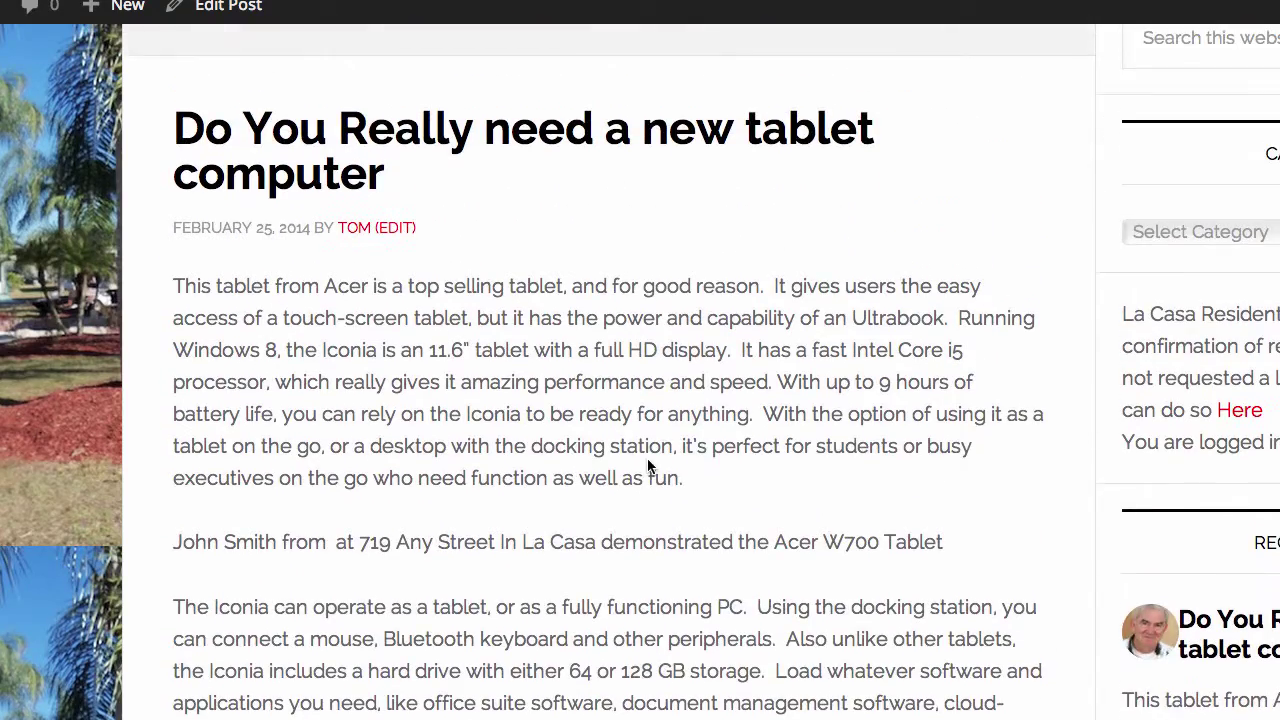
scroll(718, 207, "up", 1)
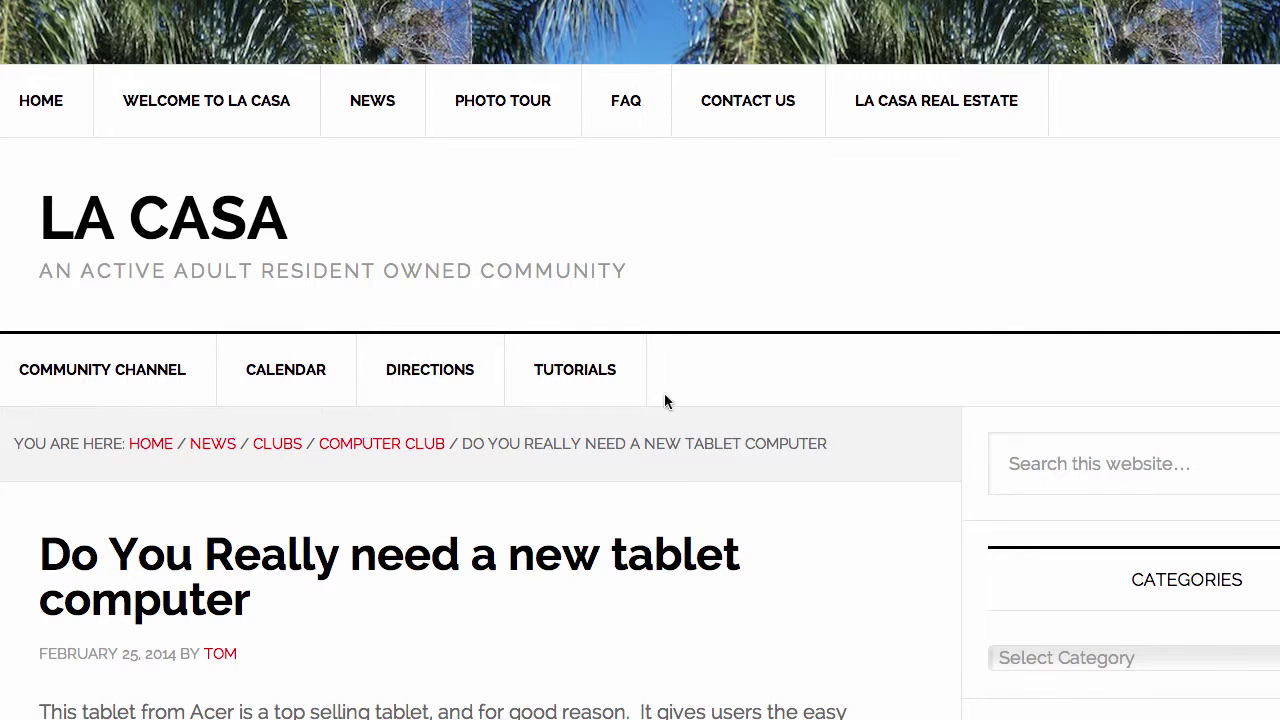
Scroll the logged-out tablet post to confirm a residents-only notice replaces the restricted text
scroll(560, 535, "down", 1)
scroll(560, 528, "down", 3)
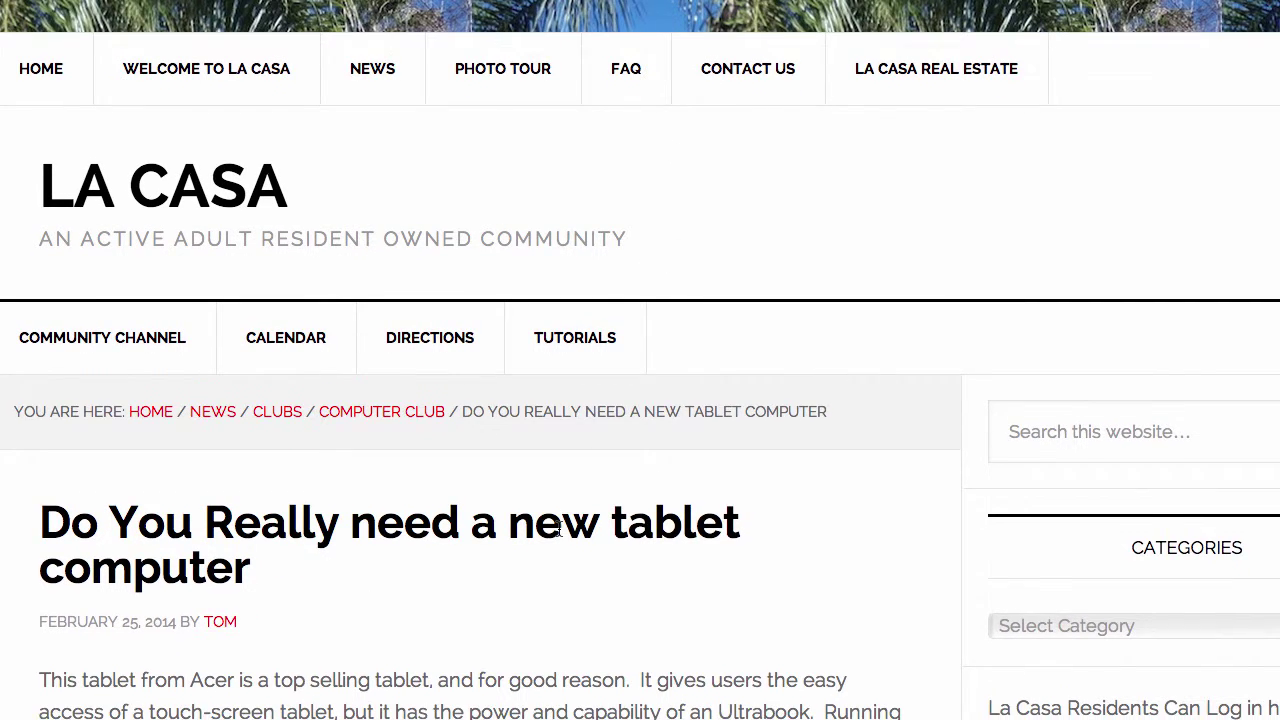
scroll(557, 525, "down", 4)
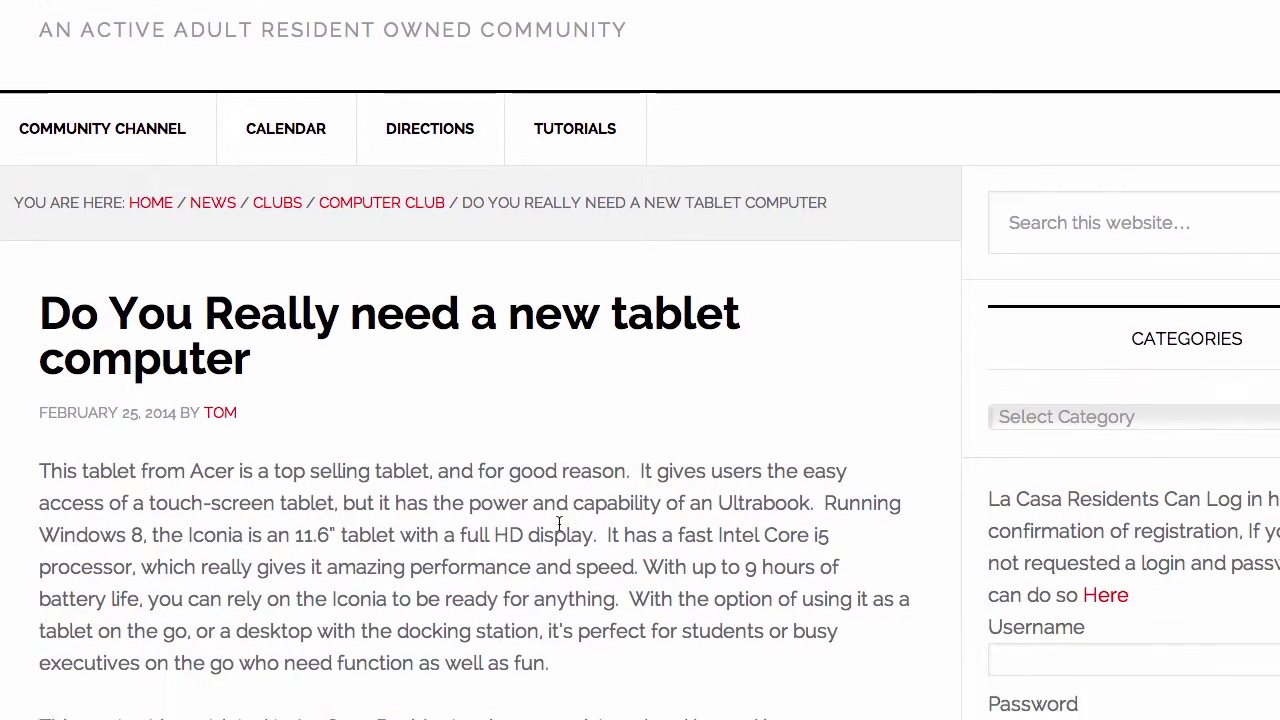